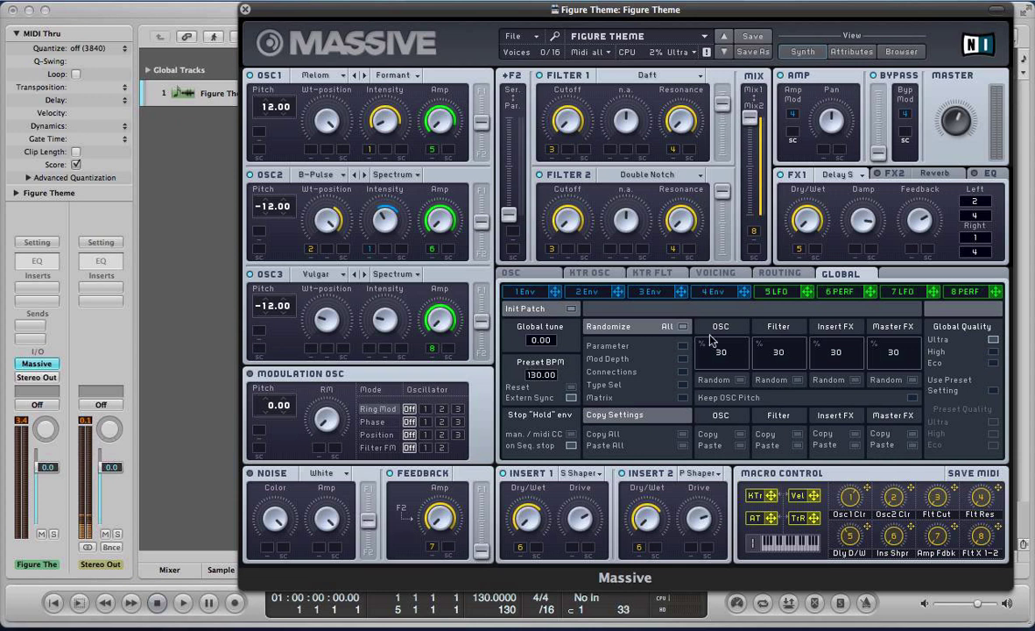
Inspect the Figure Theme patch's 5 LFO, 6 PERF and 8 PERF slots, ending on slot 6's performer sequence
{"action": "left_click", "coordinate": [779, 292]}
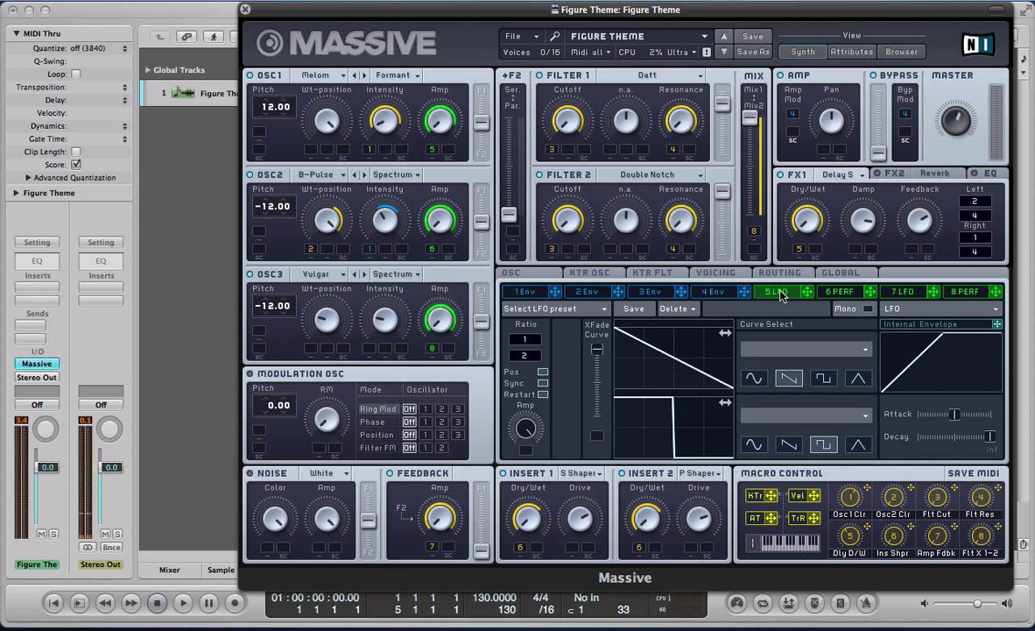
{"action": "left_click", "coordinate": [846, 296]}
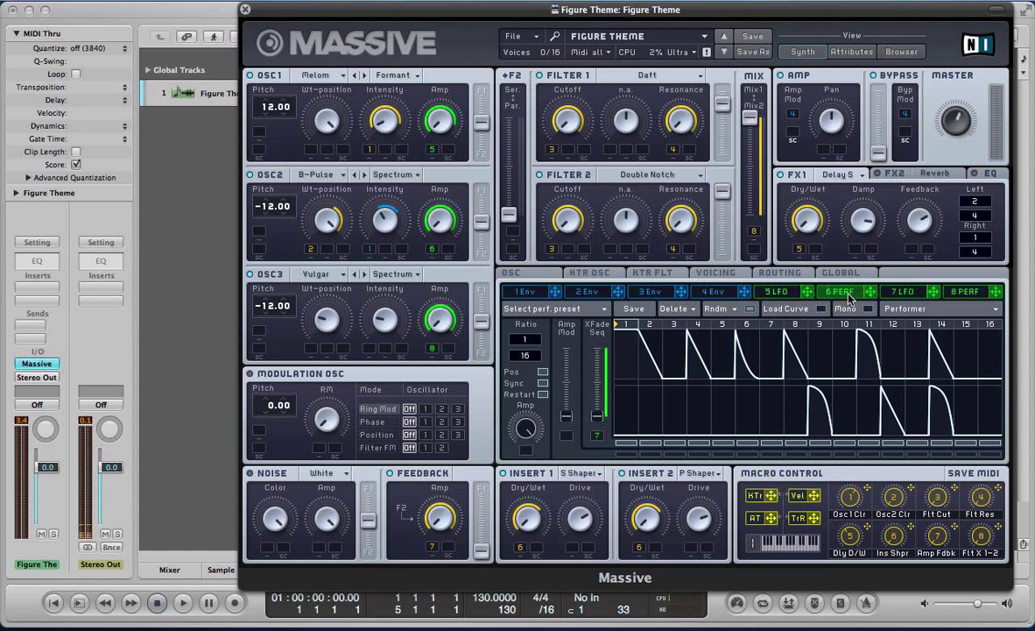
{"action": "left_click", "coordinate": [962, 296]}
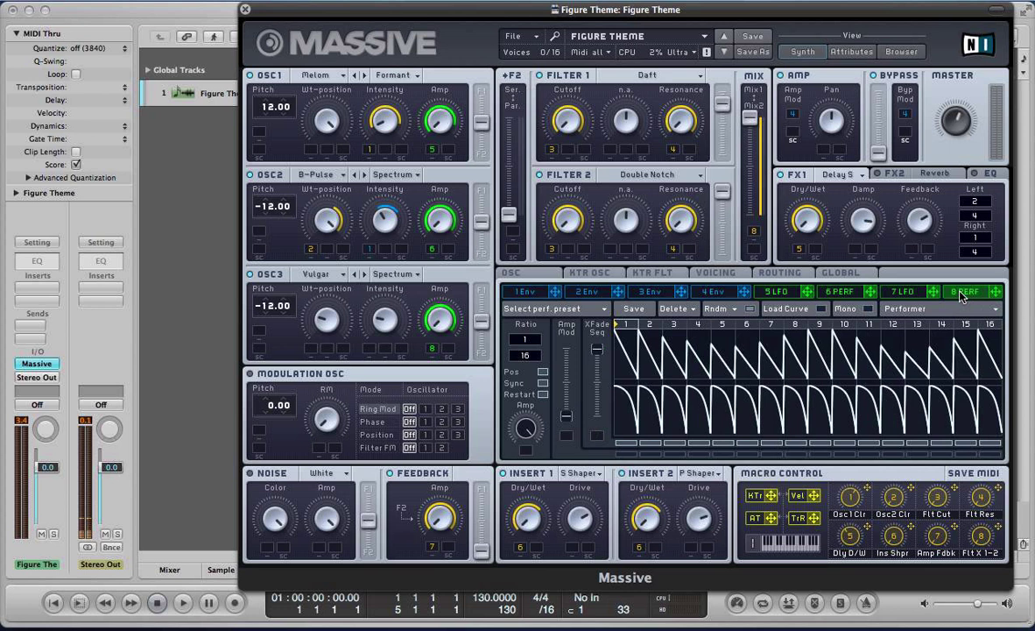
{"action": "left_click", "coordinate": [838, 291]}
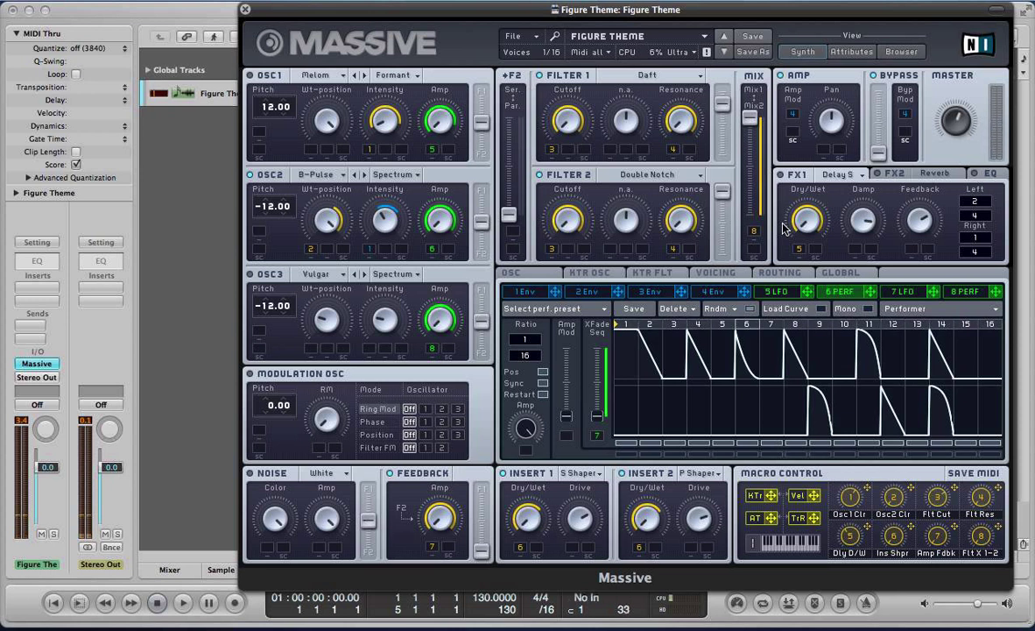
Create a new sound from File > New Sound and switch modulation slot 5 to Performer
{"action": "left_click", "coordinate": [510, 37]}
{"action": "left_click", "coordinate": [530, 38]}
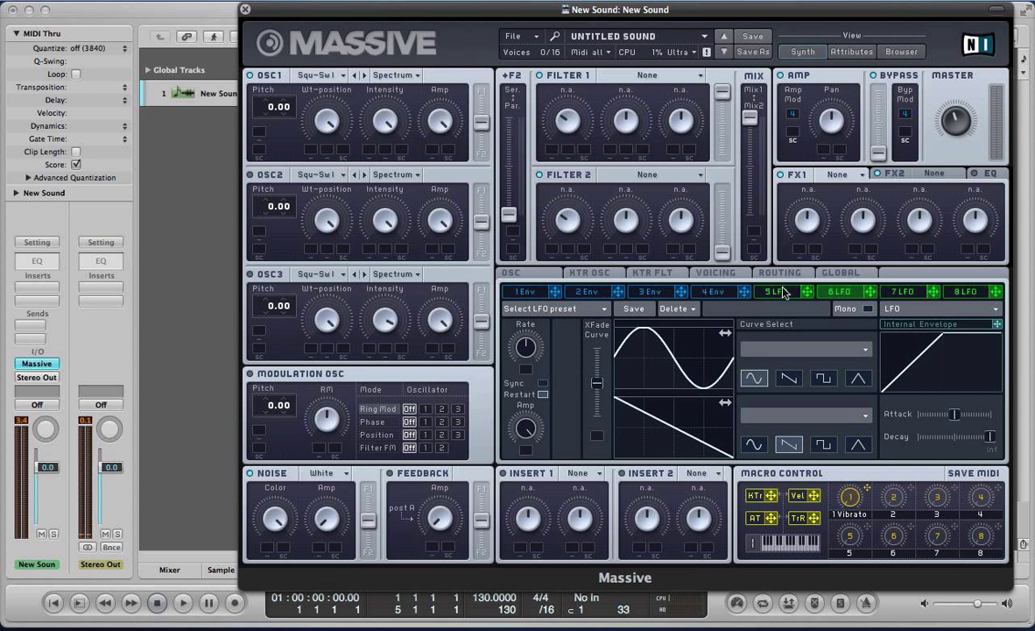
{"action": "left_click", "coordinate": [945, 311]}
{"action": "left_click", "coordinate": [908, 322]}
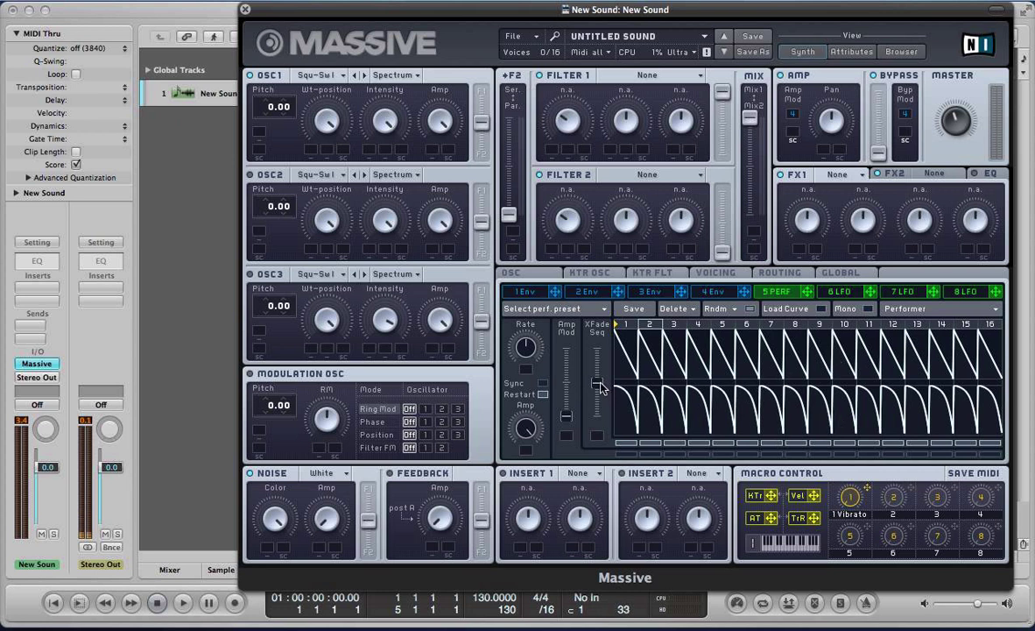
{"action": "mouse_move", "coordinate": [597, 382]}
{"action": "left_mouse_down"}
{"action": "mouse_move", "coordinate": [596, 340]}
{"action": "mouse_move", "coordinate": [596, 435]}
{"action": "mouse_move", "coordinate": [597, 386]}
{"action": "left_mouse_up"}
Enable Sync on the slot-5 performer and LFO 6, and make LFO 6 a square wave
{"action": "left_click", "coordinate": [543, 384]}
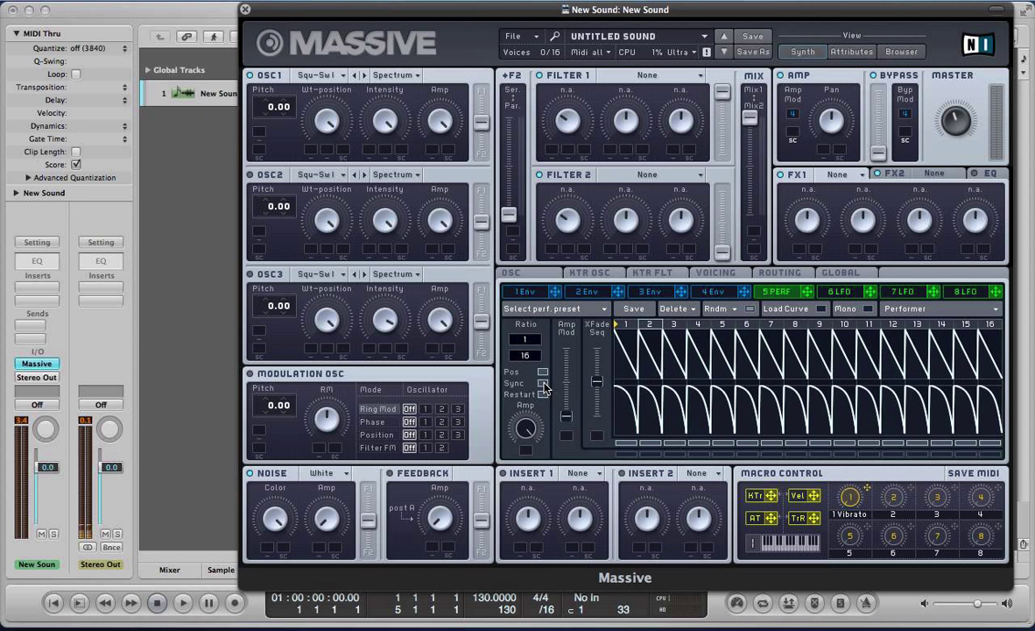
{"action": "left_click", "coordinate": [845, 294]}
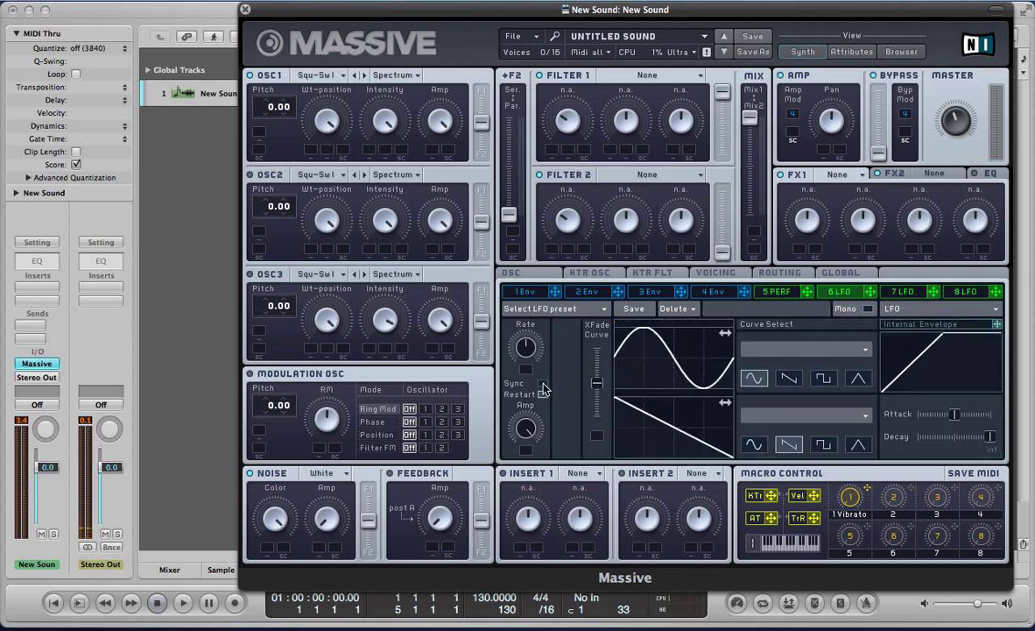
{"action": "left_click", "coordinate": [543, 385]}
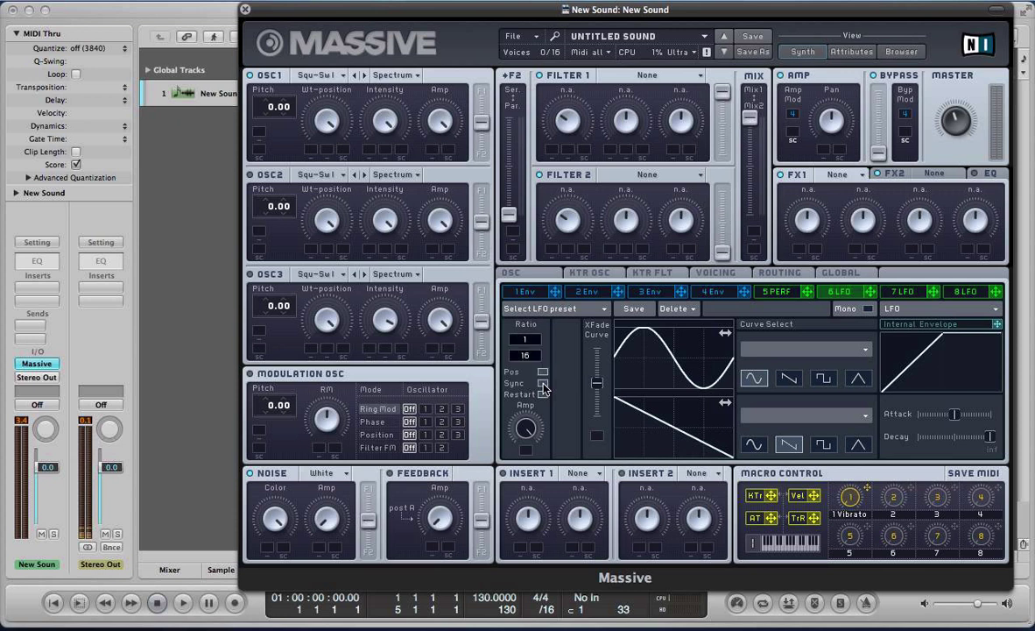
{"action": "left_click", "coordinate": [823, 378]}
{"action": "left_click_drag", "start_coordinate": [597, 380], "coordinate": [597, 348]}
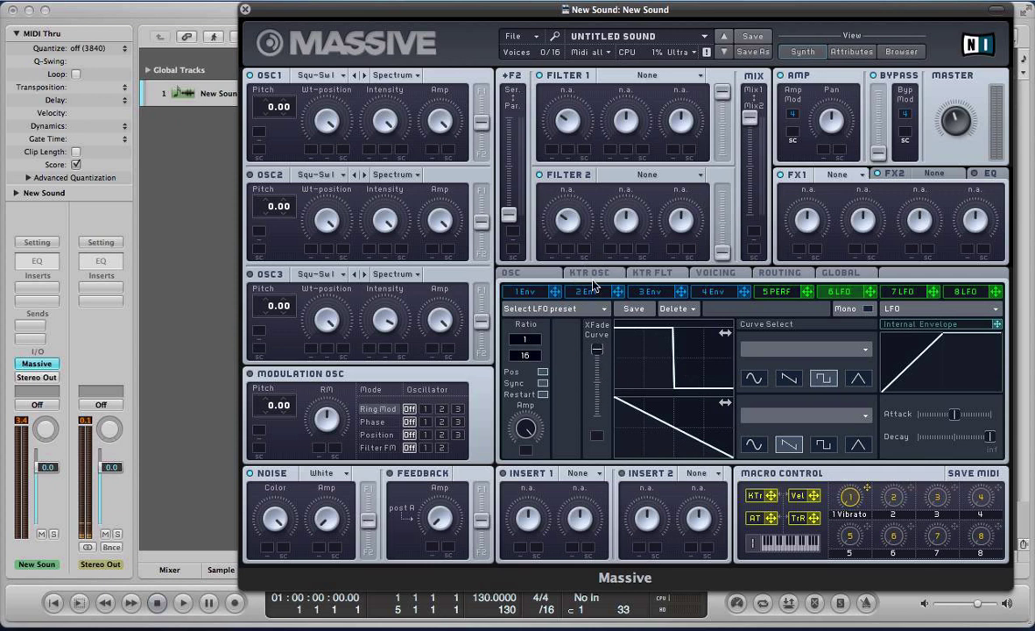
Assign LFO 6 to the performer's XFade Seq so it switches step patterns
{"action": "left_click", "coordinate": [787, 296]}
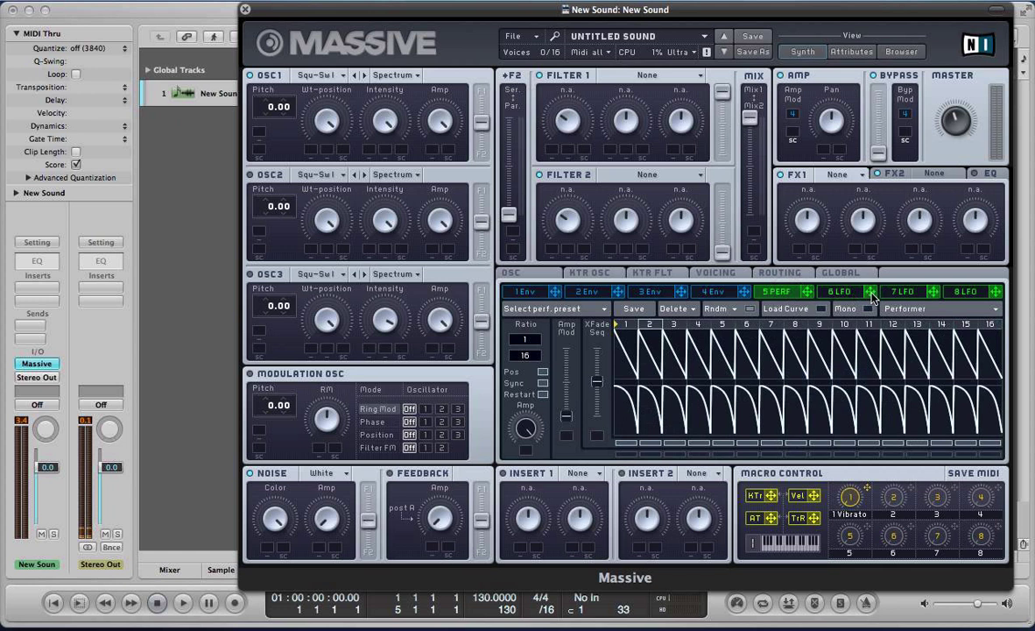
{"action": "left_click", "coordinate": [597, 435]}
{"action": "left_click", "coordinate": [598, 436]}
{"action": "left_click_drag", "start_coordinate": [598, 435], "coordinate": [554, 220]}
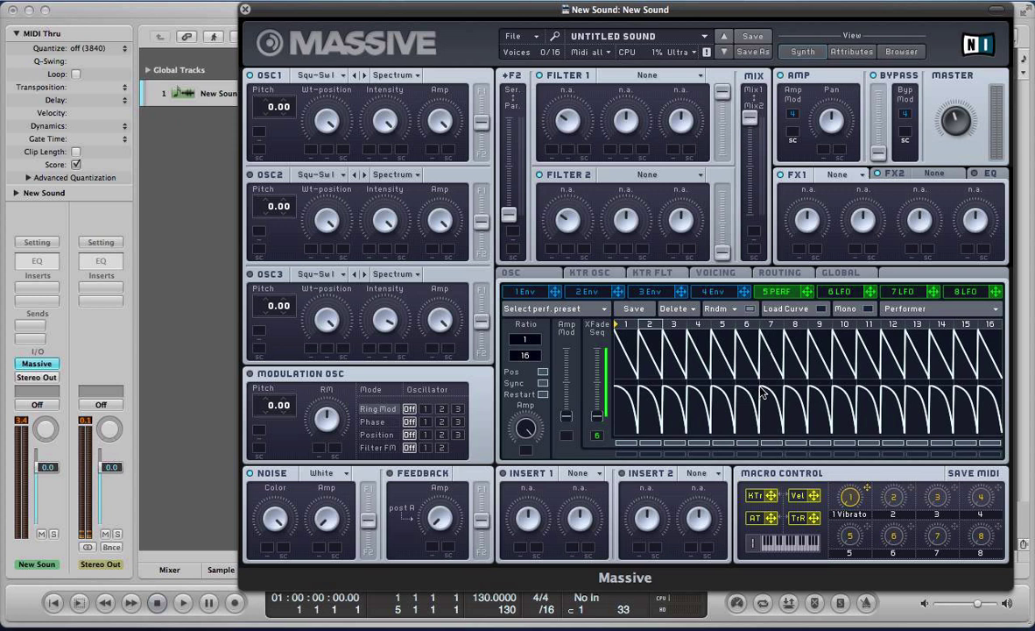
Set LFO 6's ratio to 2/16 and route the performer to Oscillator 1's amplitude with set depth
{"action": "left_click", "coordinate": [845, 292]}
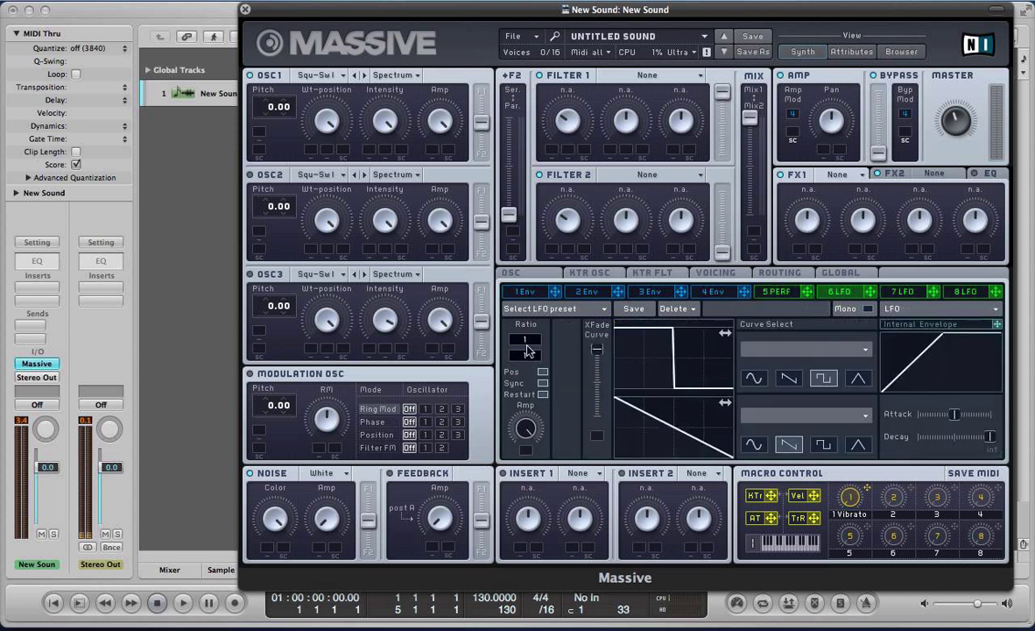
{"action": "scroll", "coordinate": [529, 341], "scroll_direction": "up", "scroll_amount": 1}
{"action": "left_click", "coordinate": [781, 295]}
{"action": "left_click_drag", "start_coordinate": [808, 295], "coordinate": [432, 151]}
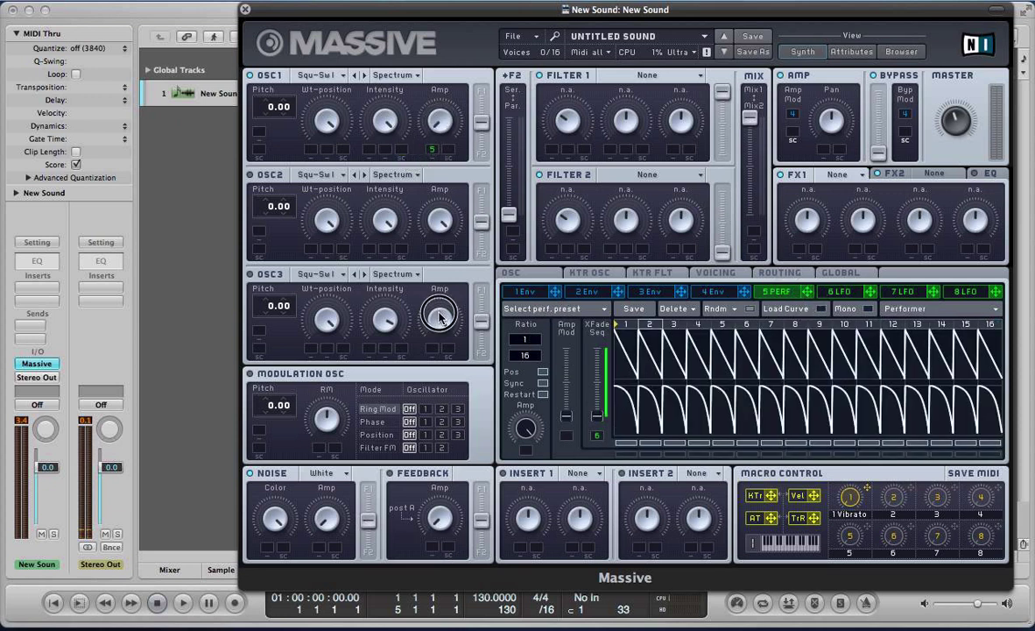
{"action": "left_click_drag", "start_coordinate": [431, 151], "coordinate": [429, 5]}
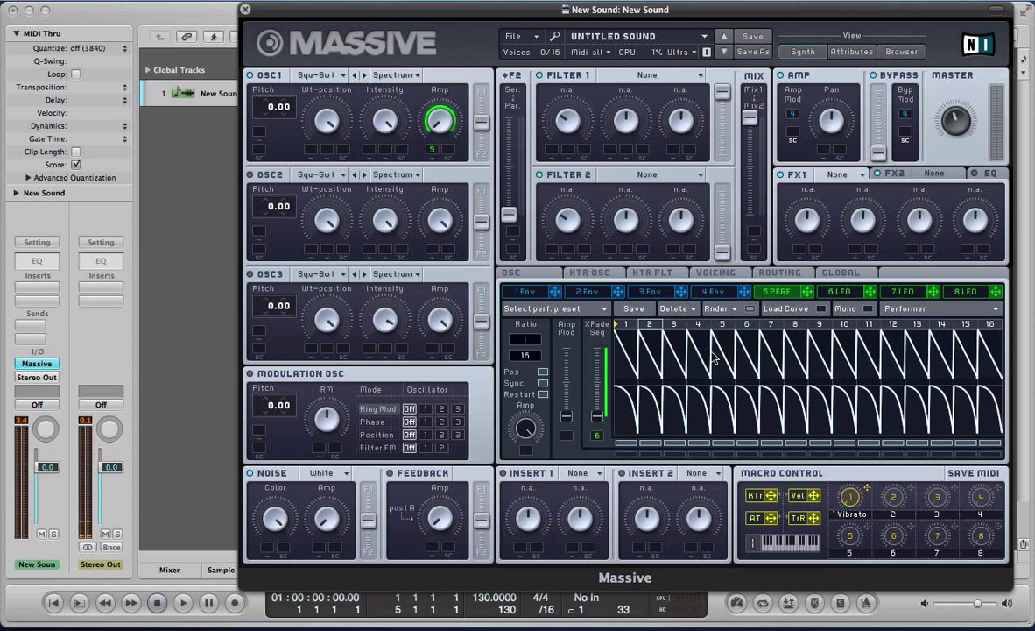
Redraw performer steps 1–4 and 9–10, flattening and lowering the second pattern's humps
{"action": "mouse_move", "coordinate": [690, 340]}
{"action": "left_mouse_down"}
{"action": "mouse_move", "coordinate": [747, 367]}
{"action": "mouse_move", "coordinate": [762, 343]}
{"action": "mouse_move", "coordinate": [827, 381]}
{"action": "mouse_move", "coordinate": [785, 361]}
{"action": "left_mouse_up"}
{"action": "left_click_drag", "start_coordinate": [662, 426], "coordinate": [616, 433]}
{"action": "left_click_drag", "start_coordinate": [821, 426], "coordinate": [862, 410]}
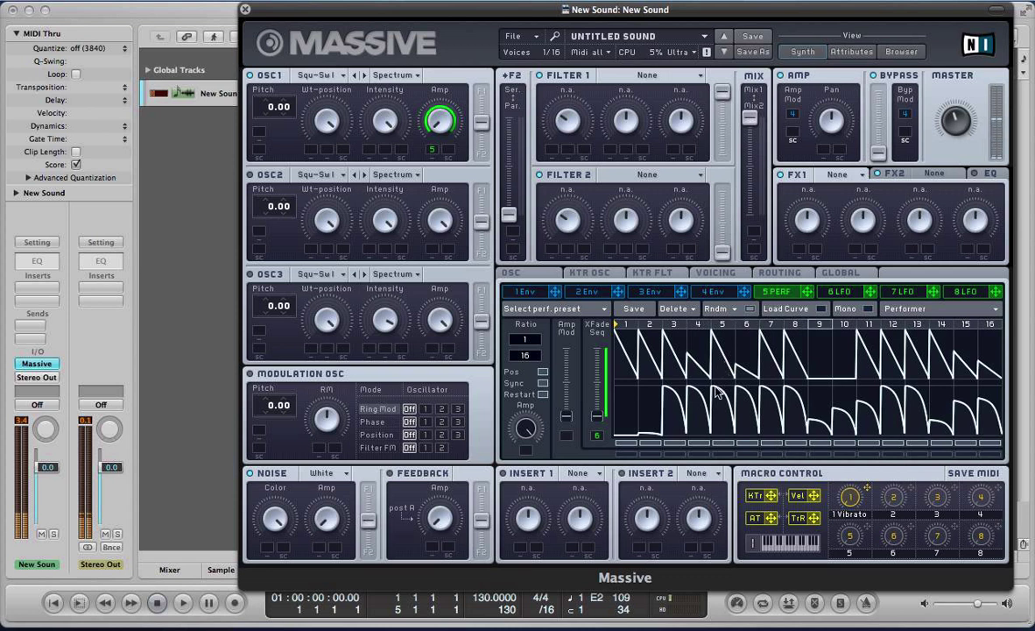
{"action": "mouse_move", "coordinate": [635, 422]}
{"action": "left_mouse_down"}
{"action": "mouse_move", "coordinate": [758, 401]}
{"action": "mouse_move", "coordinate": [779, 421]}
{"action": "left_mouse_up"}
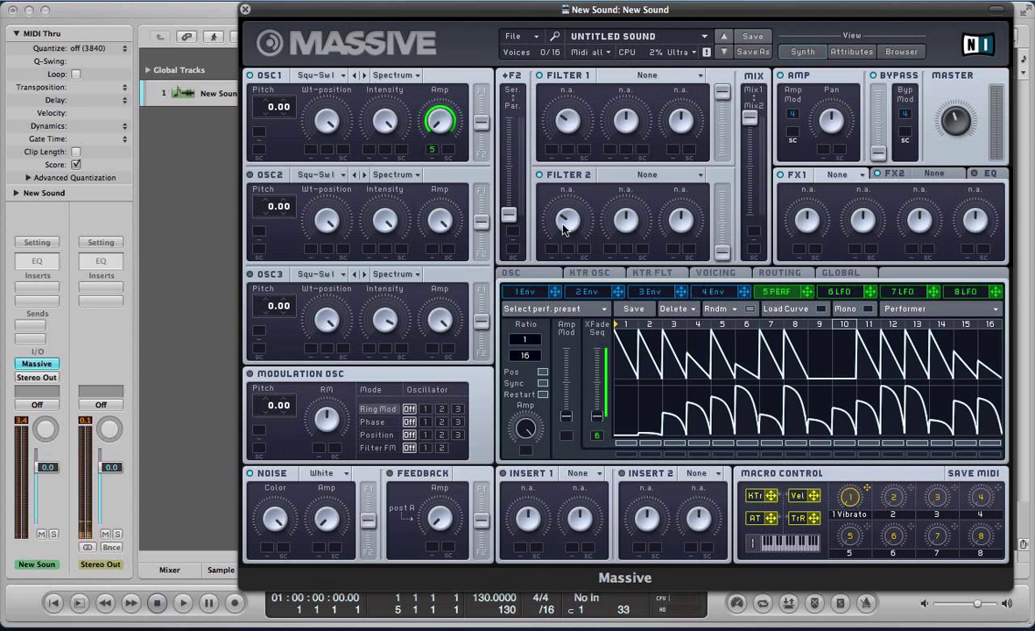
Move the performer from OSC1 Amp to Filter 1 Cutoff and set Filter 1 to Scream
{"action": "right_click", "coordinate": [432, 153]}
{"action": "left_click", "coordinate": [436, 156]}
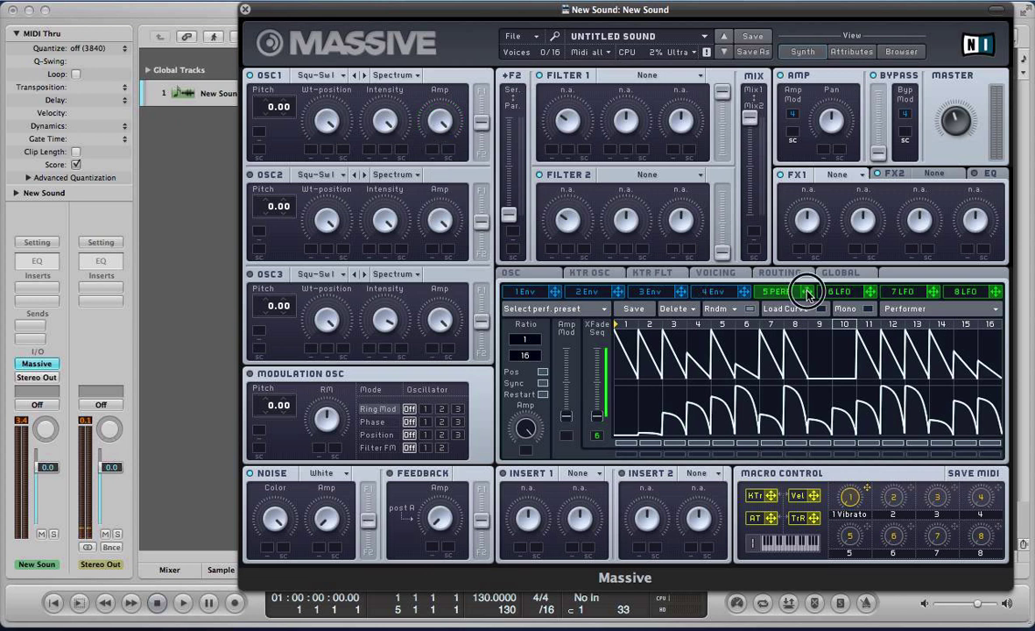
{"action": "left_click_drag", "start_coordinate": [807, 294], "coordinate": [550, 155]}
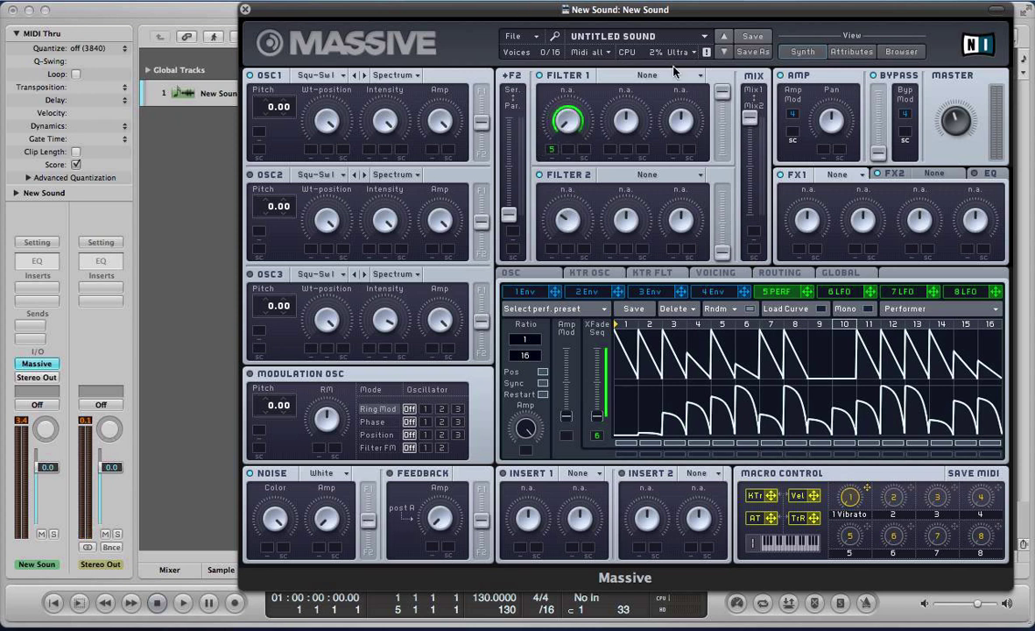
{"action": "left_click", "coordinate": [676, 74]}
{"action": "left_click", "coordinate": [642, 169]}
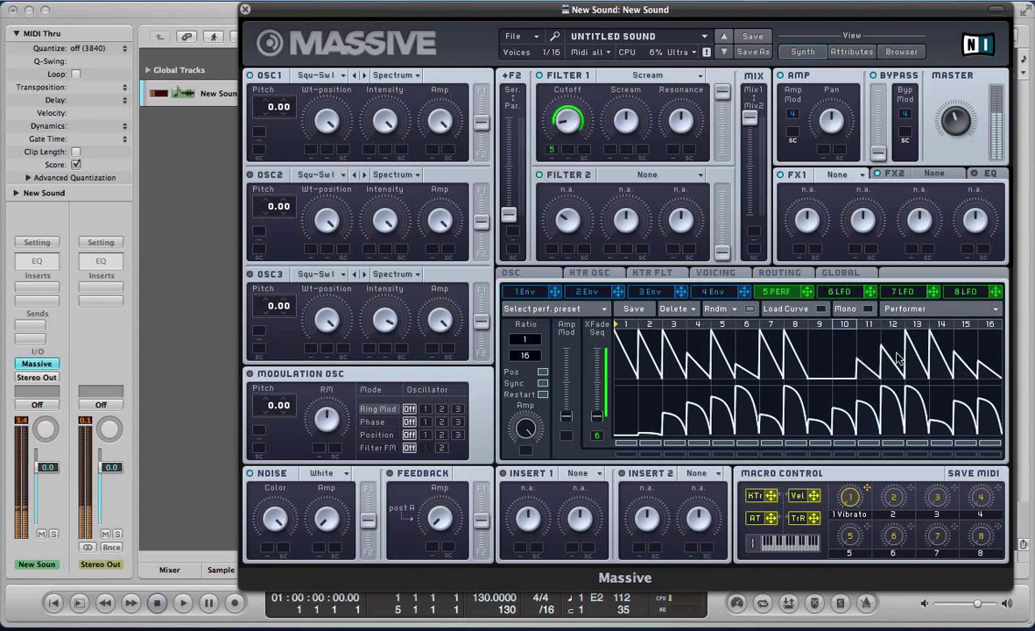
{"action": "left_click", "coordinate": [692, 418]}
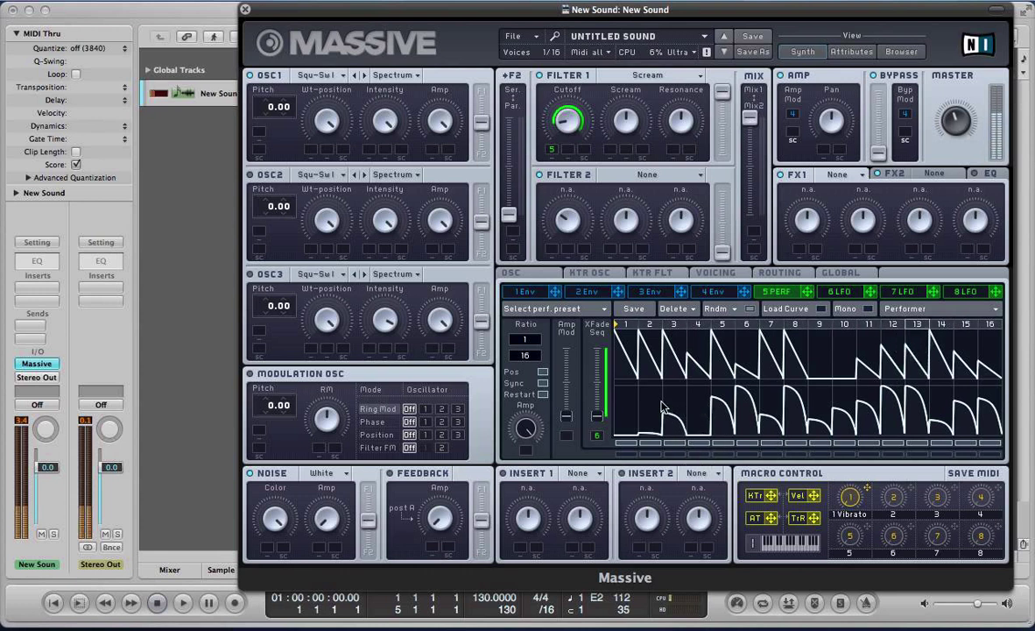
{"action": "left_click", "coordinate": [653, 354]}
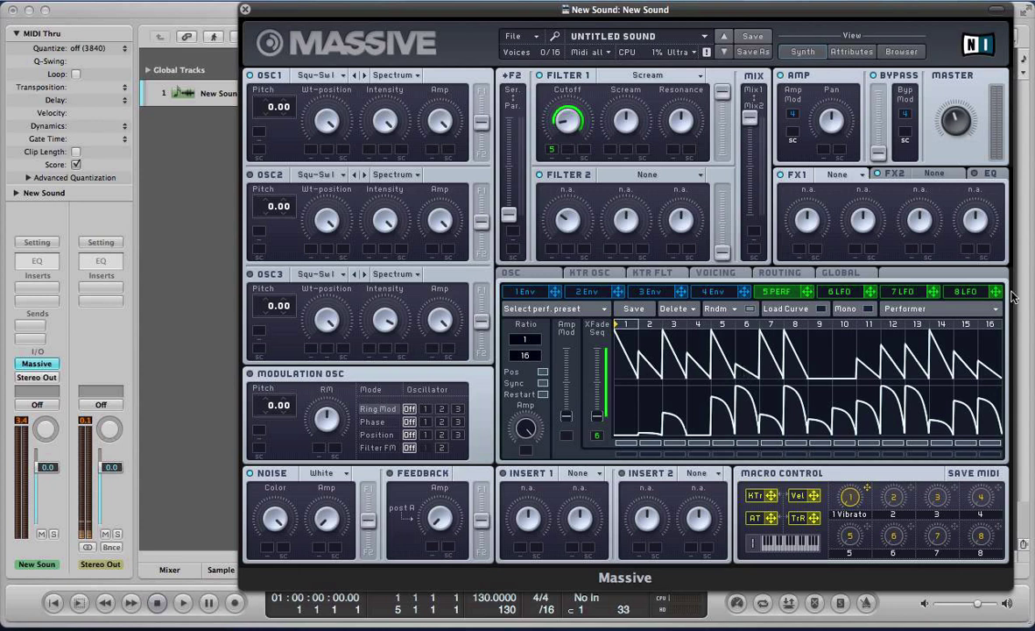
Change slot 7 to a Stepper and route it to the slot-5 performer's Amp knob
{"action": "left_click", "coordinate": [898, 293]}
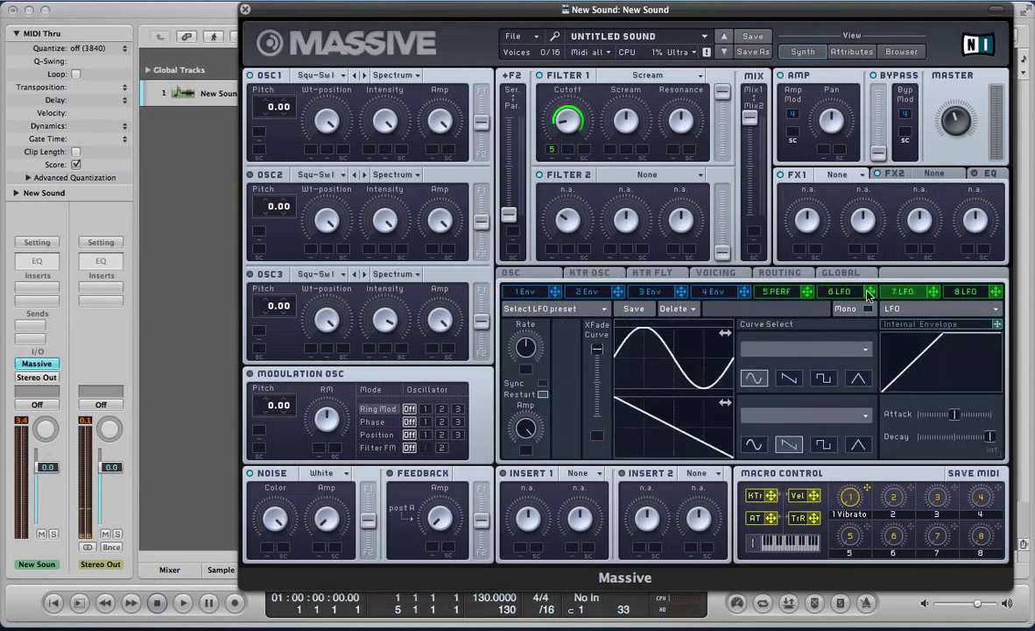
{"action": "left_click", "coordinate": [934, 311]}
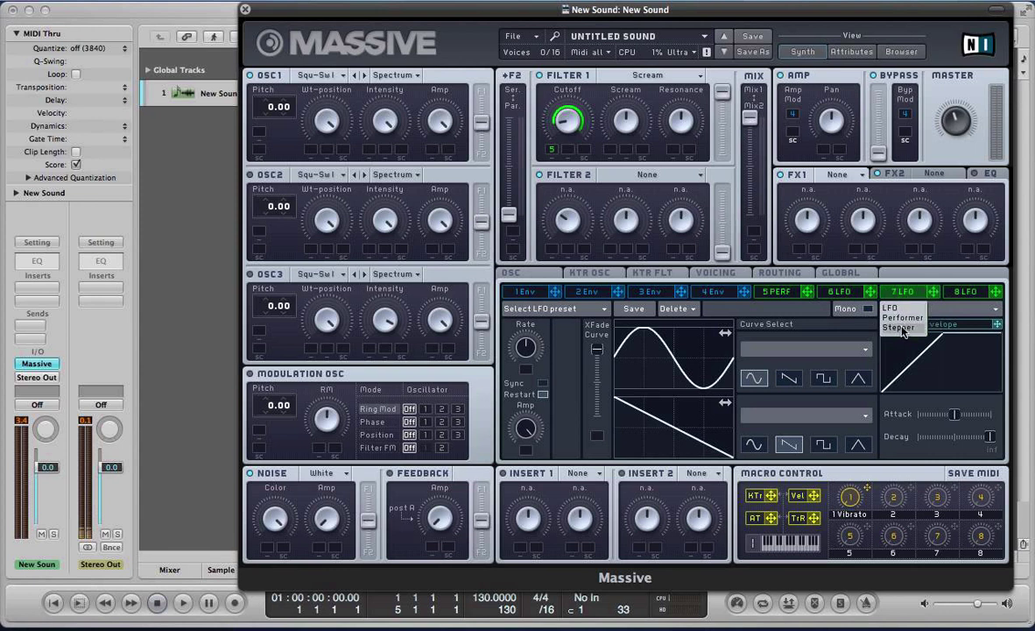
{"action": "left_click", "coordinate": [903, 330]}
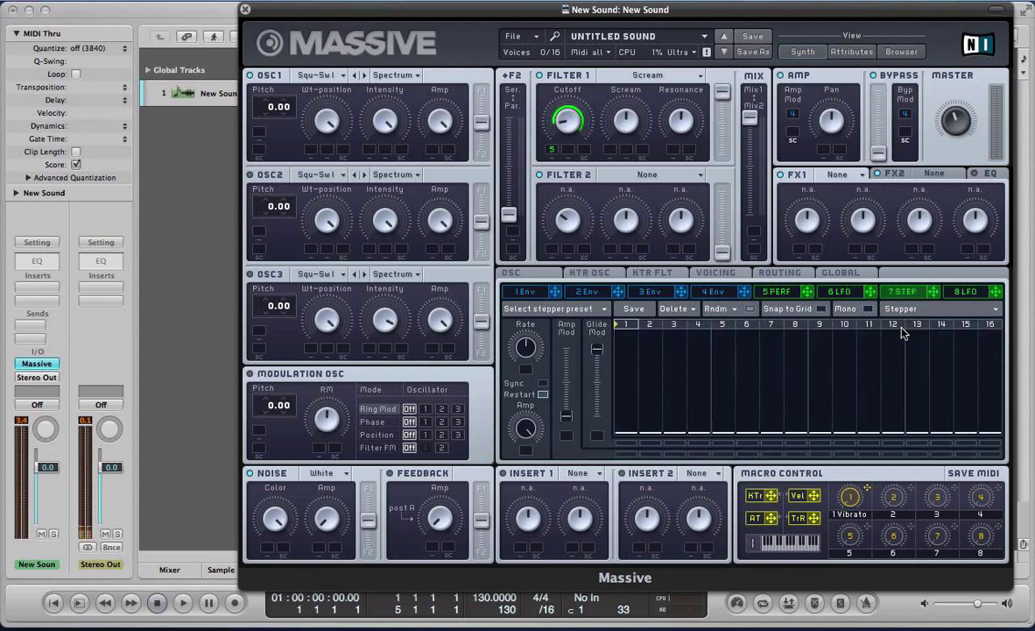
{"action": "left_click", "coordinate": [784, 292]}
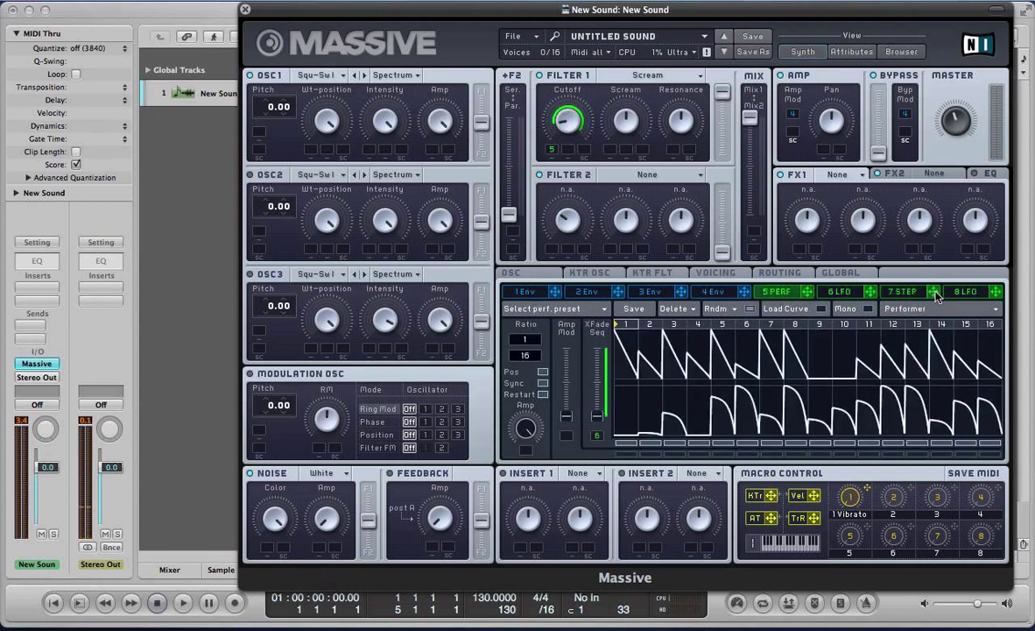
{"action": "left_click_drag", "start_coordinate": [935, 294], "coordinate": [523, 443]}
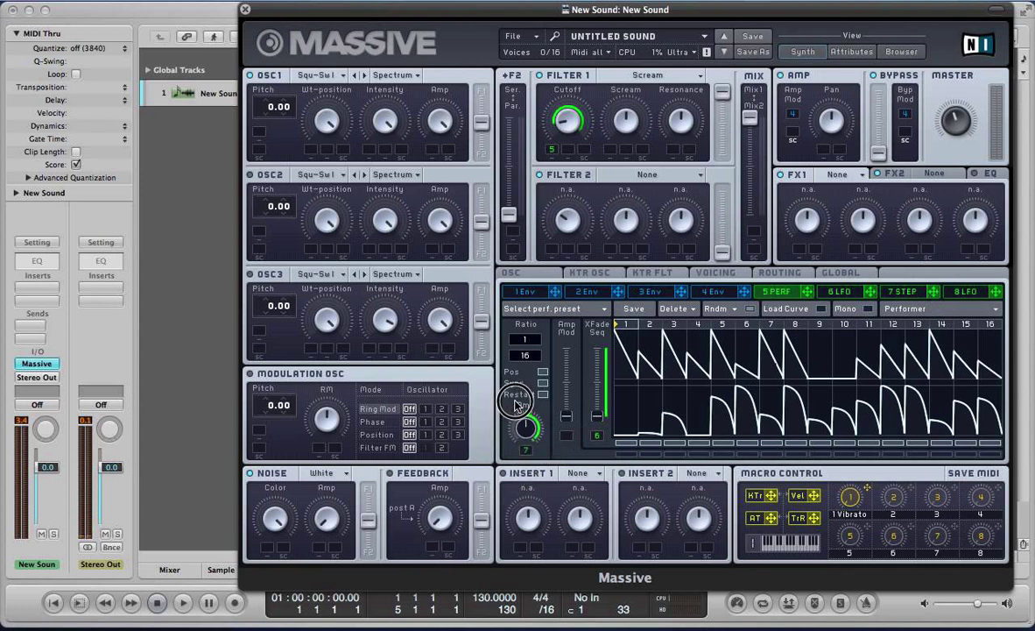
Sync the slot-7 stepper to tempo with a 1/4 ratio
{"action": "left_click", "coordinate": [525, 449]}
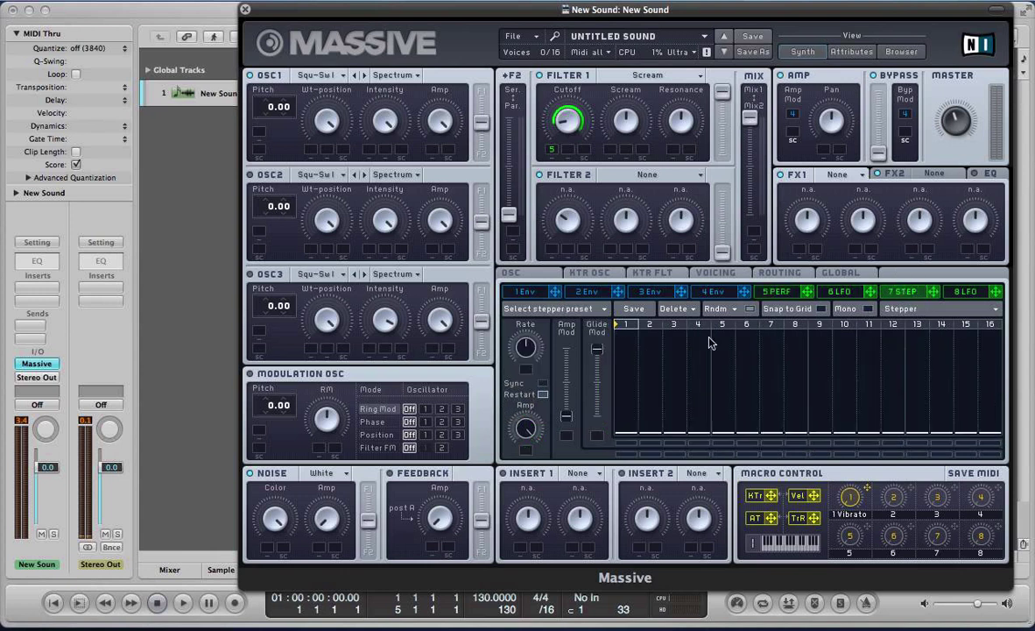
{"action": "left_click", "coordinate": [543, 383]}
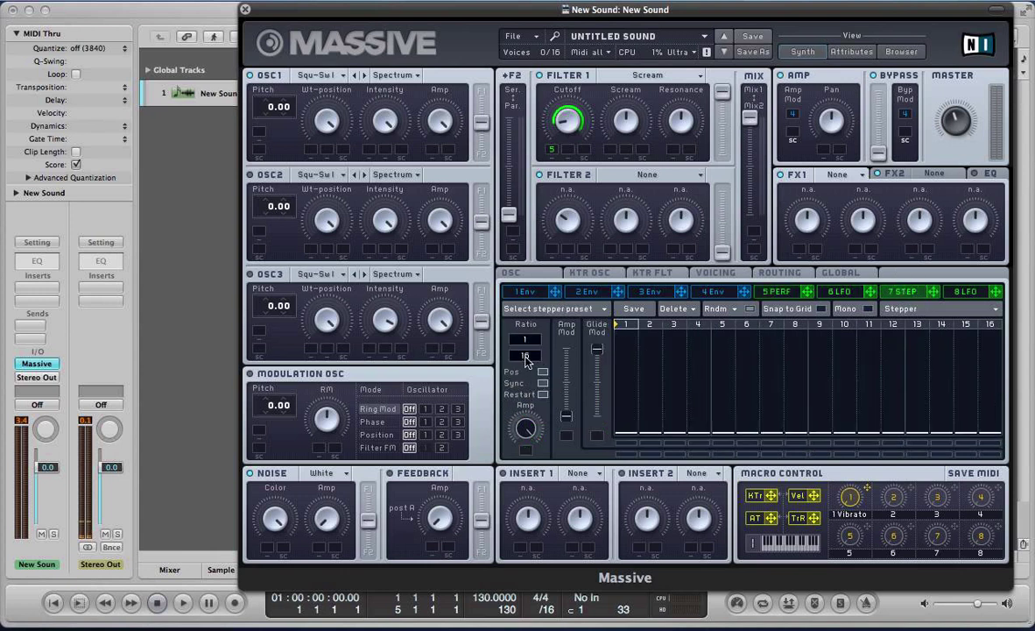
{"action": "left_click", "coordinate": [525, 369]}
{"action": "left_click_drag", "start_coordinate": [524, 372], "coordinate": [636, 409]}
Draw the 16 stepper levels into a wave peaking at steps 5 and 13, dipping at 9
{"action": "mouse_move", "coordinate": [625, 353]}
{"action": "left_mouse_down"}
{"action": "mouse_move", "coordinate": [647, 385]}
{"action": "mouse_move", "coordinate": [670, 376]}
{"action": "mouse_move", "coordinate": [673, 358]}
{"action": "mouse_move", "coordinate": [750, 334]}
{"action": "mouse_move", "coordinate": [765, 345]}
{"action": "mouse_move", "coordinate": [744, 353]}
{"action": "mouse_move", "coordinate": [772, 371]}
{"action": "mouse_move", "coordinate": [859, 399]}
{"action": "mouse_move", "coordinate": [913, 344]}
{"action": "mouse_move", "coordinate": [961, 352]}
{"action": "mouse_move", "coordinate": [989, 377]}
{"action": "left_mouse_up"}
{"action": "left_click", "coordinate": [845, 371]}
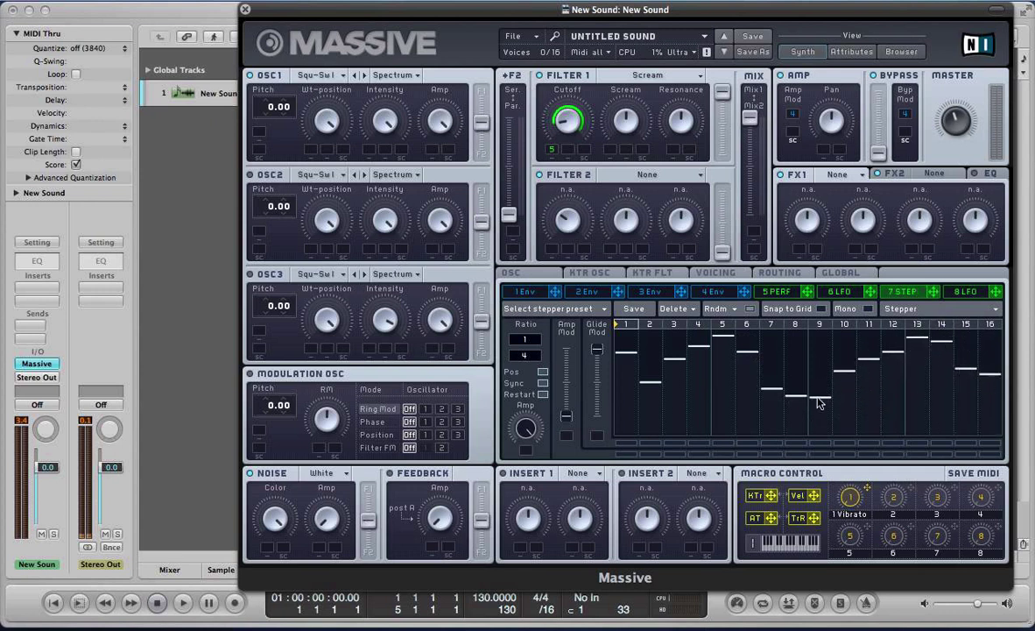
{"action": "left_click_drag", "start_coordinate": [819, 403], "coordinate": [770, 377]}
{"action": "left_click_drag", "start_coordinate": [914, 347], "coordinate": [911, 304]}
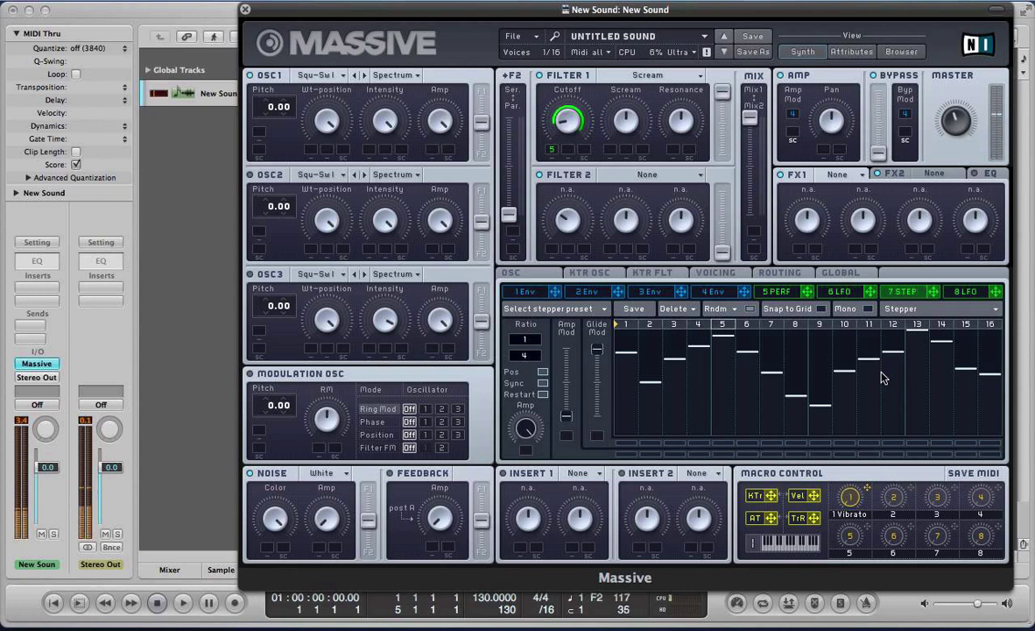
Lower stepper steps 6–10 so steps 6–9 descend and 10–13 climb evenly
{"action": "left_click", "coordinate": [781, 296]}
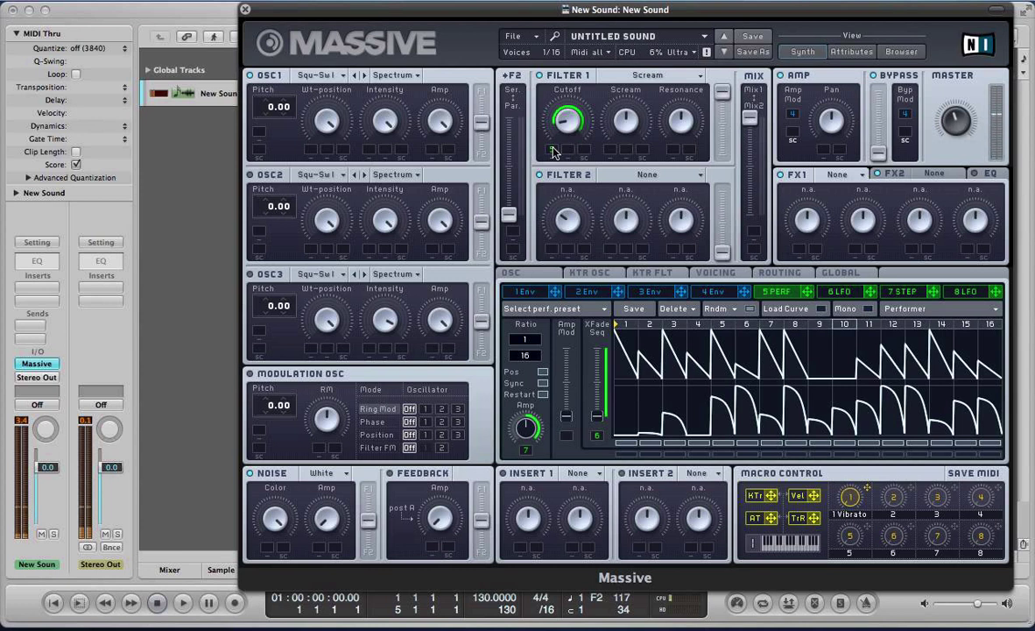
{"action": "left_click", "coordinate": [902, 291]}
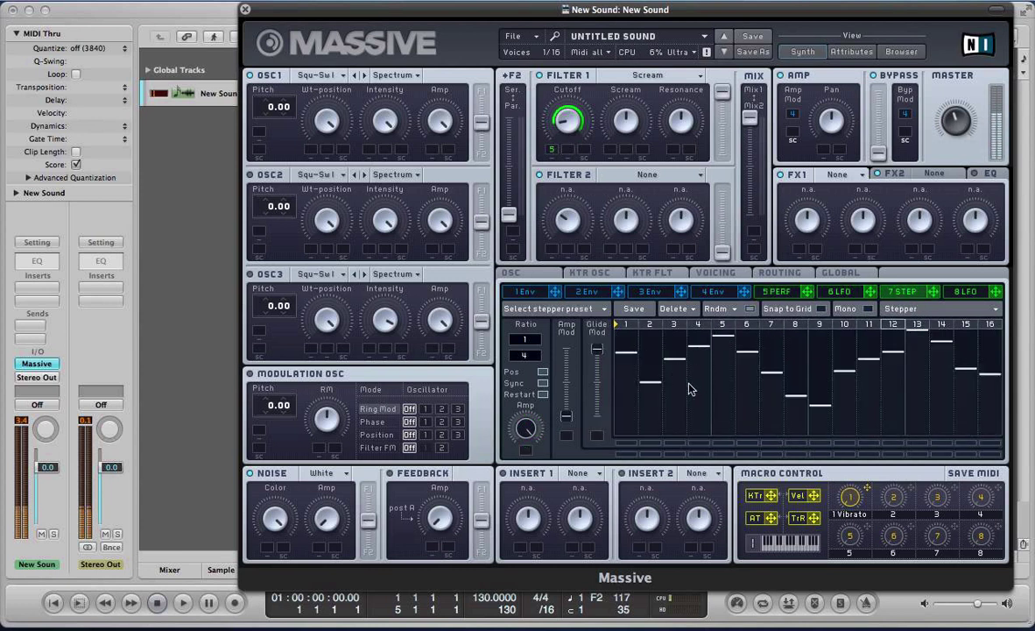
{"action": "left_click", "coordinate": [746, 383]}
{"action": "mouse_move", "coordinate": [763, 398]}
{"action": "left_mouse_down"}
{"action": "mouse_move", "coordinate": [822, 418]}
{"action": "mouse_move", "coordinate": [890, 352]}
{"action": "mouse_move", "coordinate": [944, 338]}
{"action": "mouse_move", "coordinate": [943, 324]}
{"action": "mouse_move", "coordinate": [963, 330]}
{"action": "left_mouse_up"}
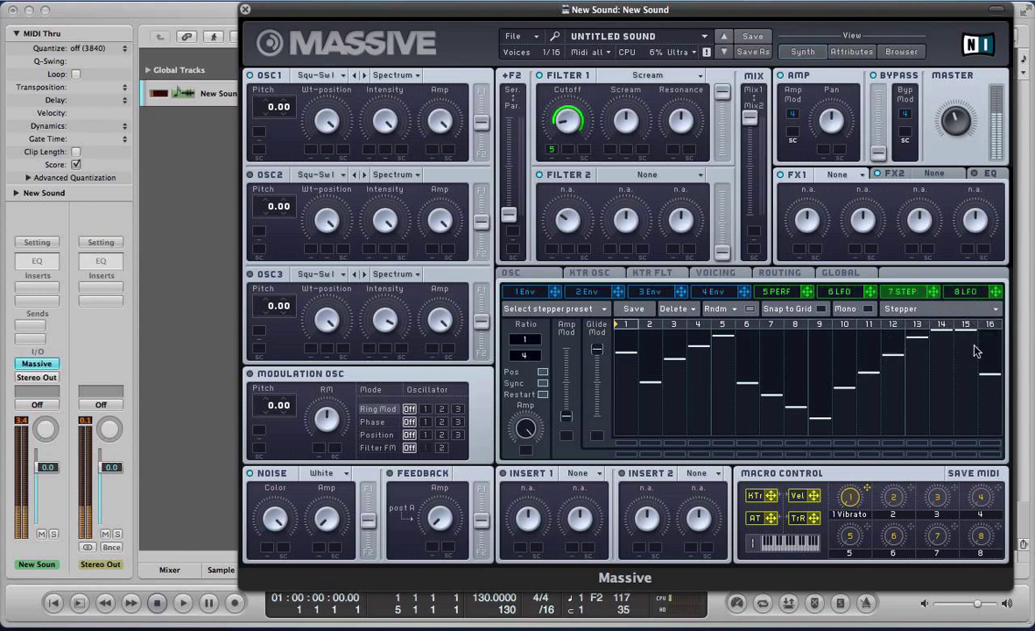
Load Delay Synced into FX1, set the left delay to 3/8 and nudge Dry/Wet up
{"action": "left_click", "coordinate": [839, 175]}
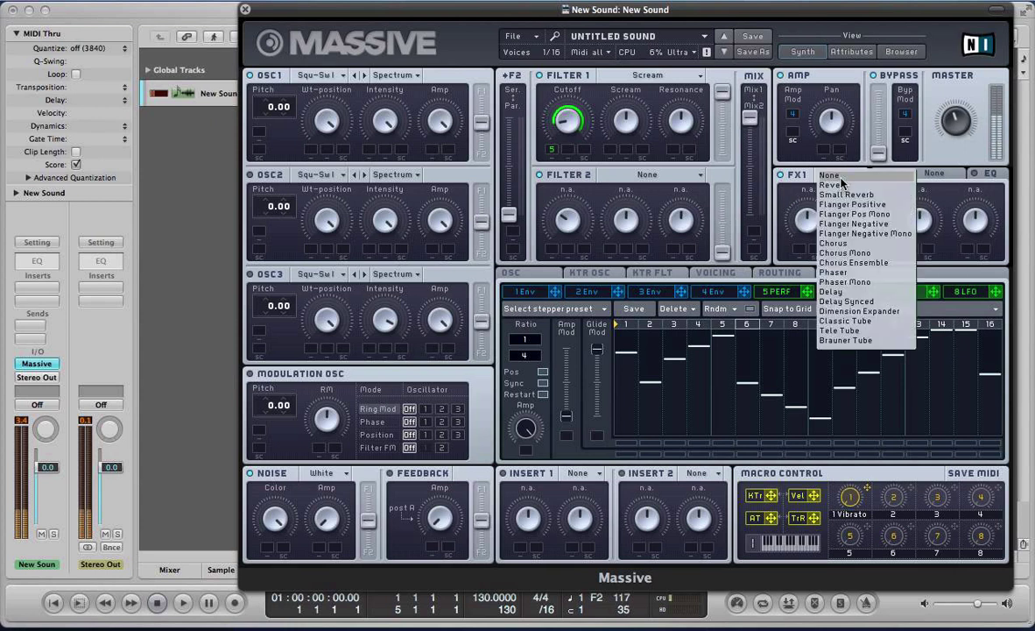
{"action": "left_click", "coordinate": [840, 301]}
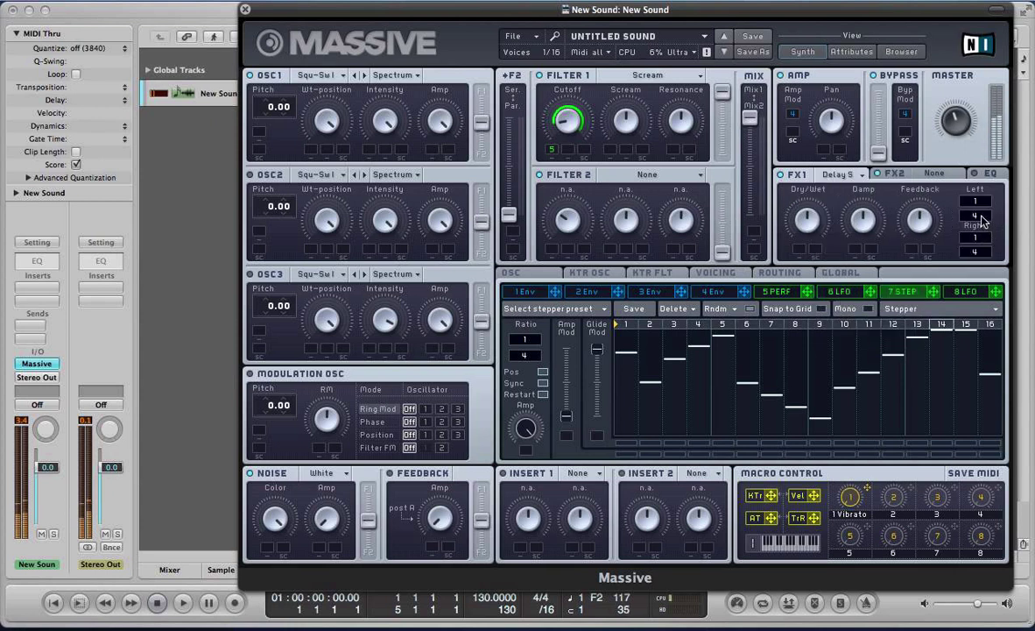
{"action": "left_click_drag", "start_coordinate": [982, 219], "coordinate": [981, 194]}
{"action": "left_click", "coordinate": [808, 239]}
{"action": "left_click_drag", "start_coordinate": [807, 238], "coordinate": [809, 224]}
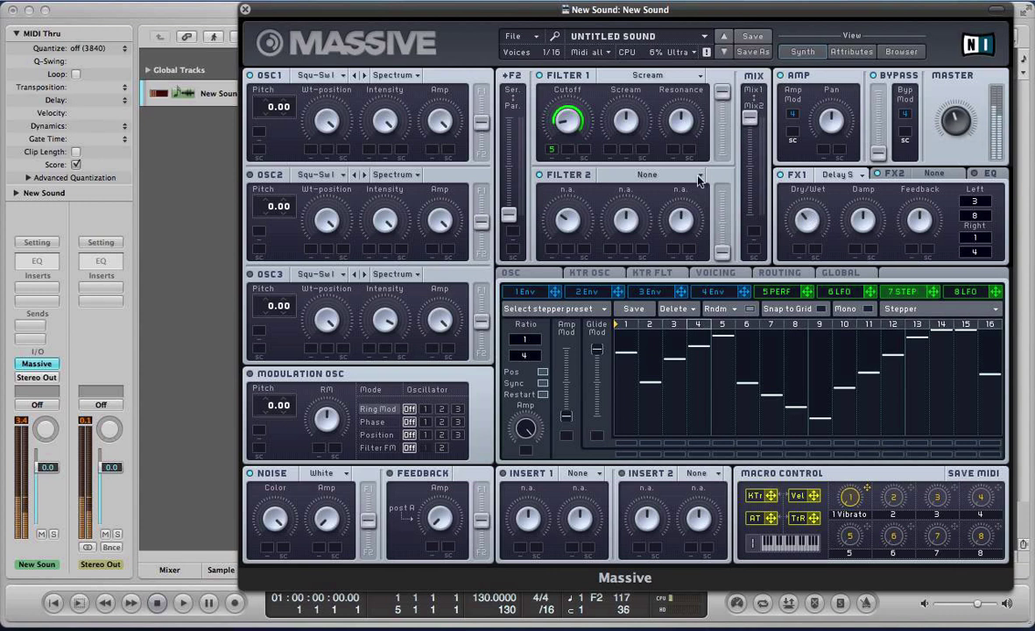
Adjust Filter 1's Scream amount and raise its Resonance knob upward
{"action": "left_click", "coordinate": [630, 147]}
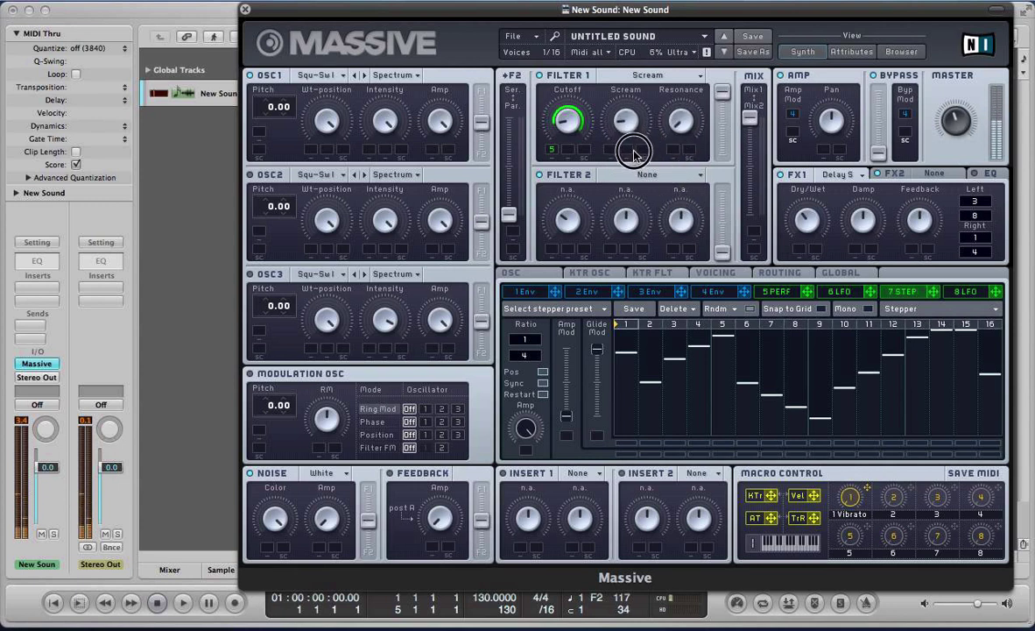
{"action": "left_click", "coordinate": [684, 98]}
{"action": "left_click_drag", "start_coordinate": [684, 98], "coordinate": [681, 84]}
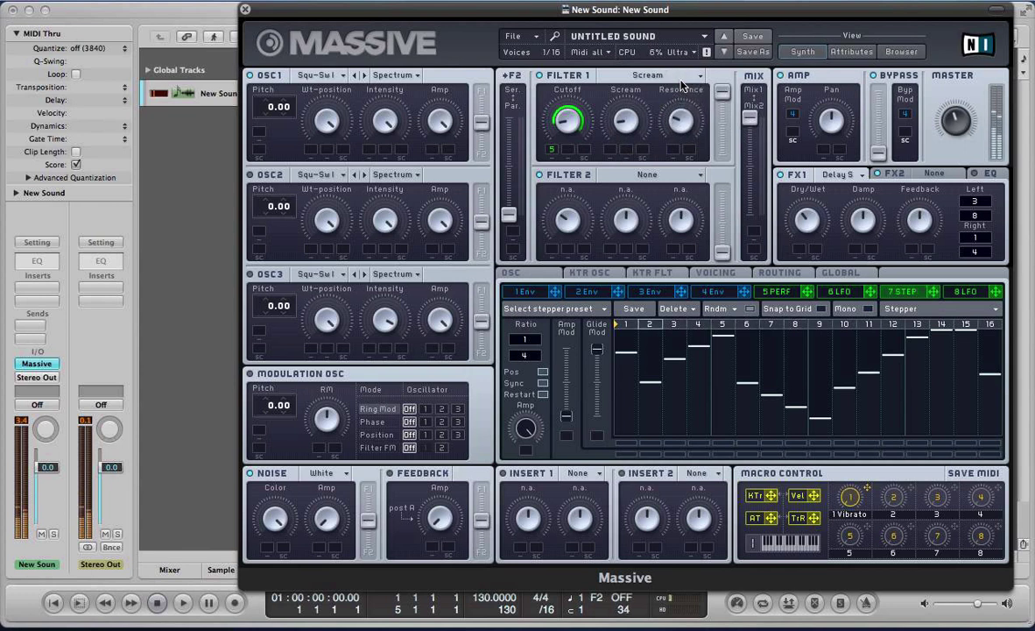